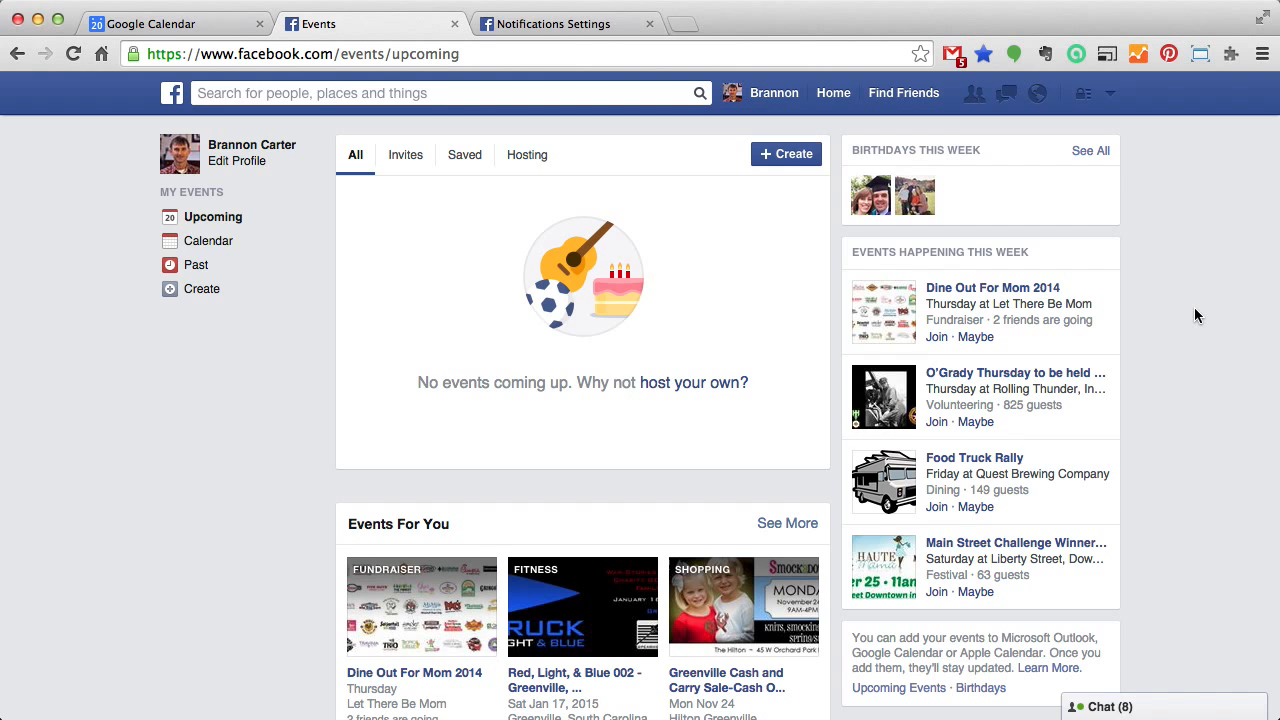
scroll(1198, 298, down, 4)
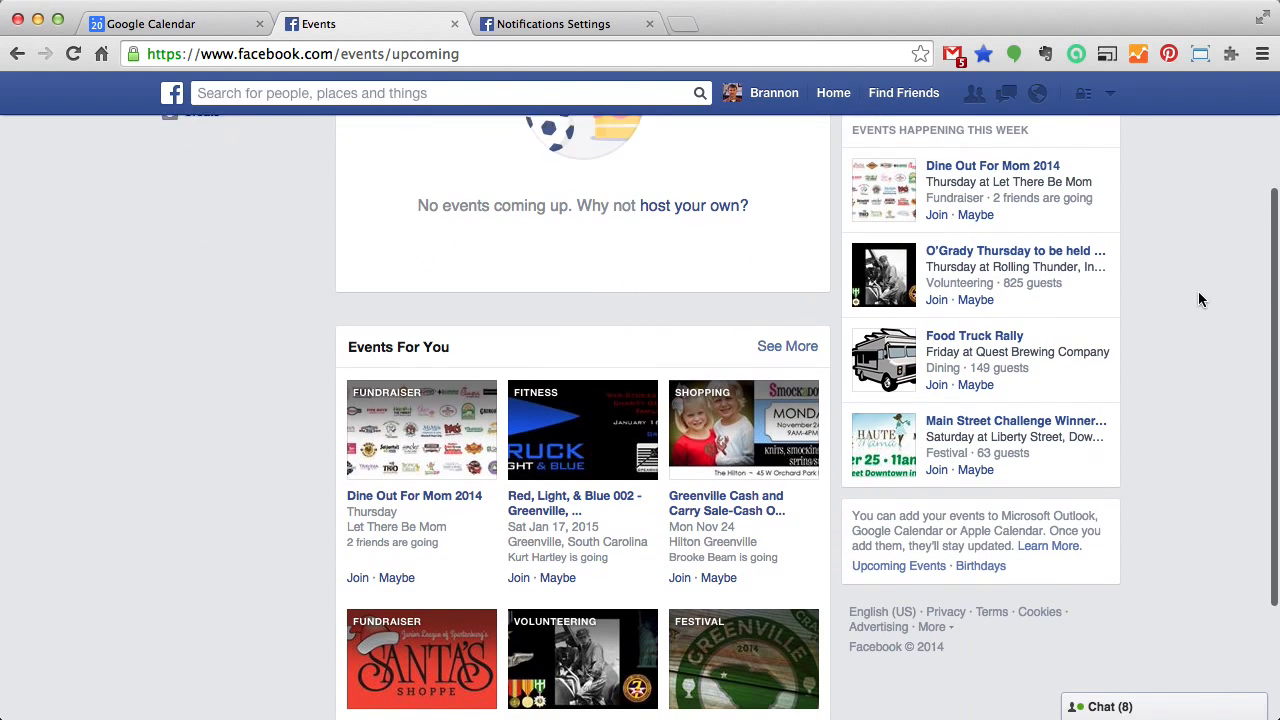
click(982, 568)
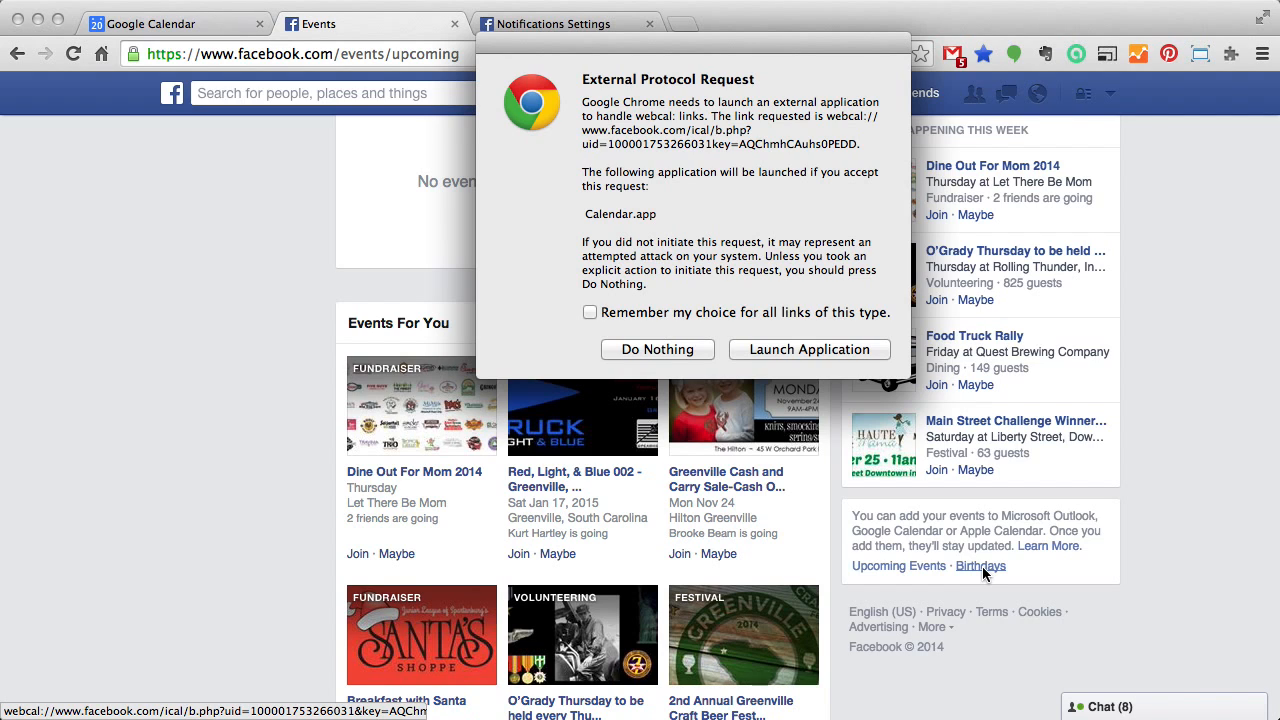
click(700, 349)
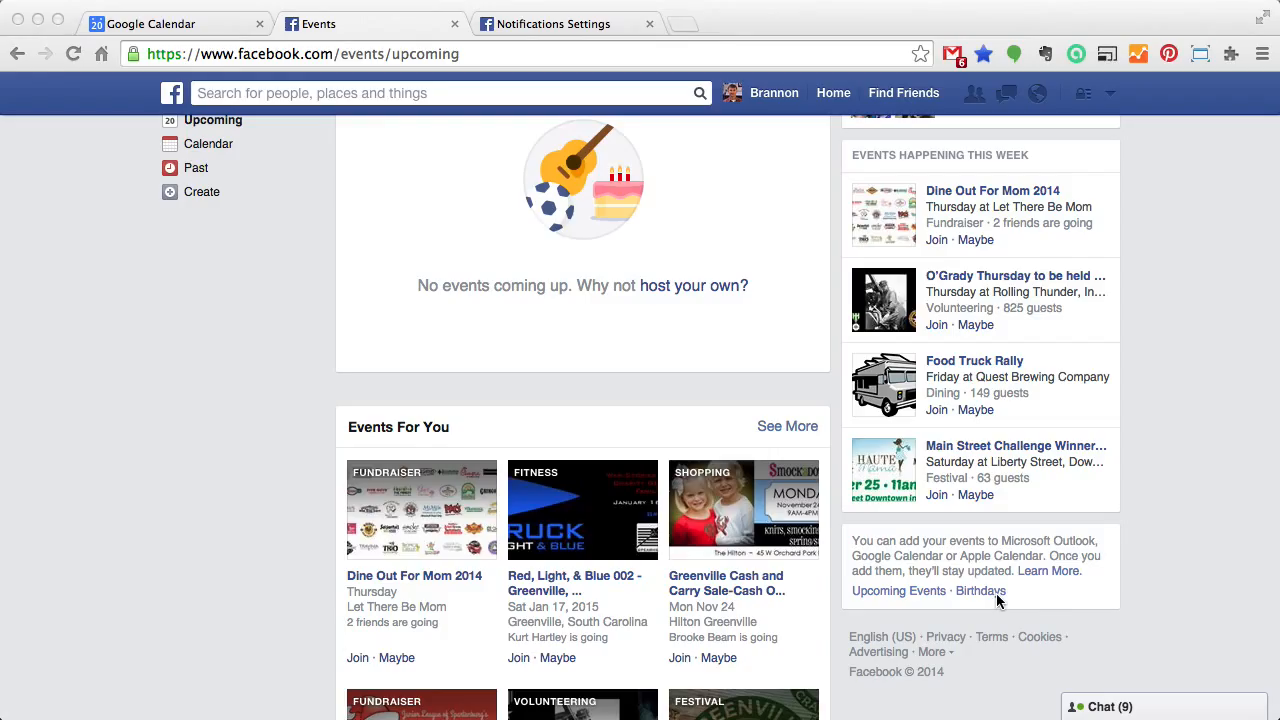
Step: Copy the link address of the Birthdays calendar feed on the Facebook events page
click(998, 618)
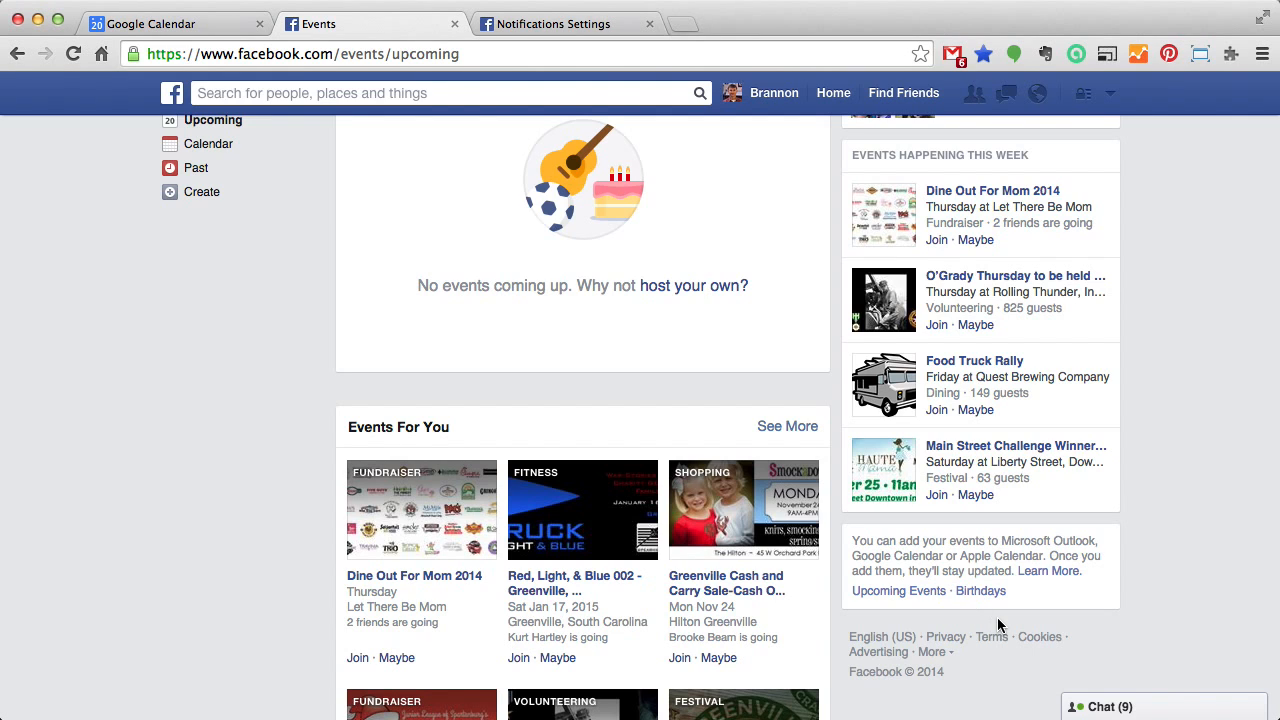
right_click(978, 594)
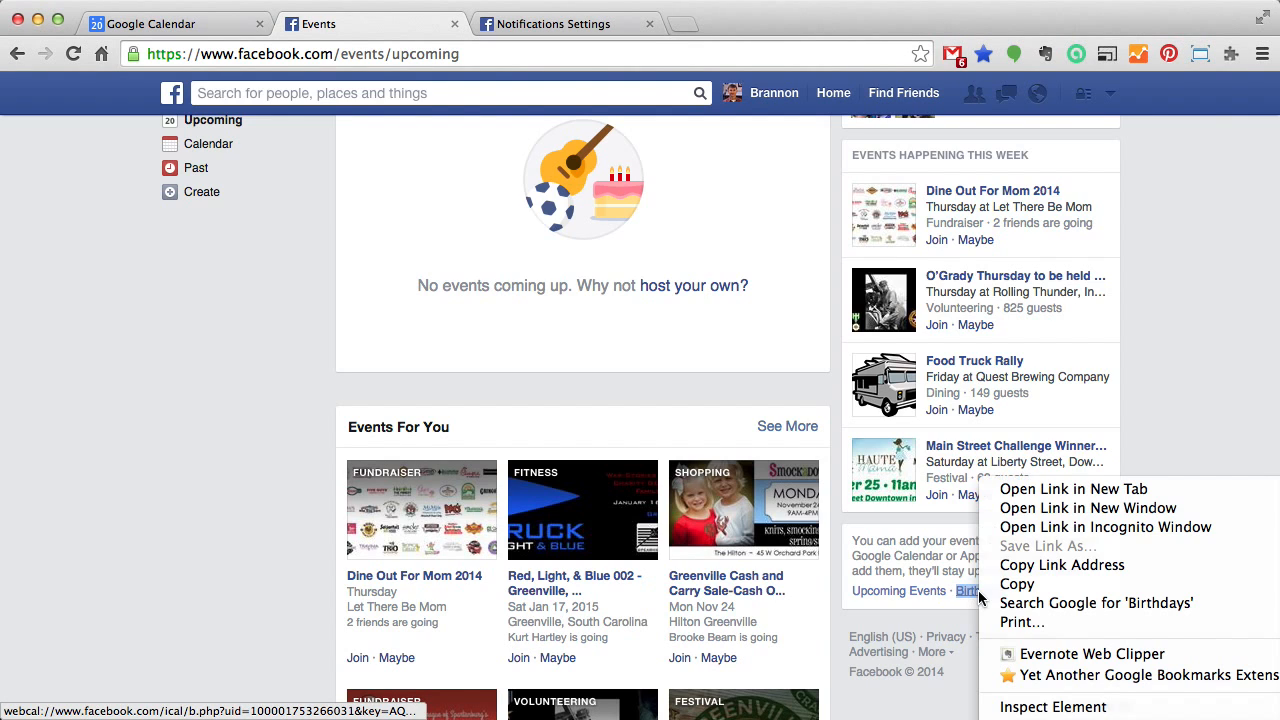
click(1126, 566)
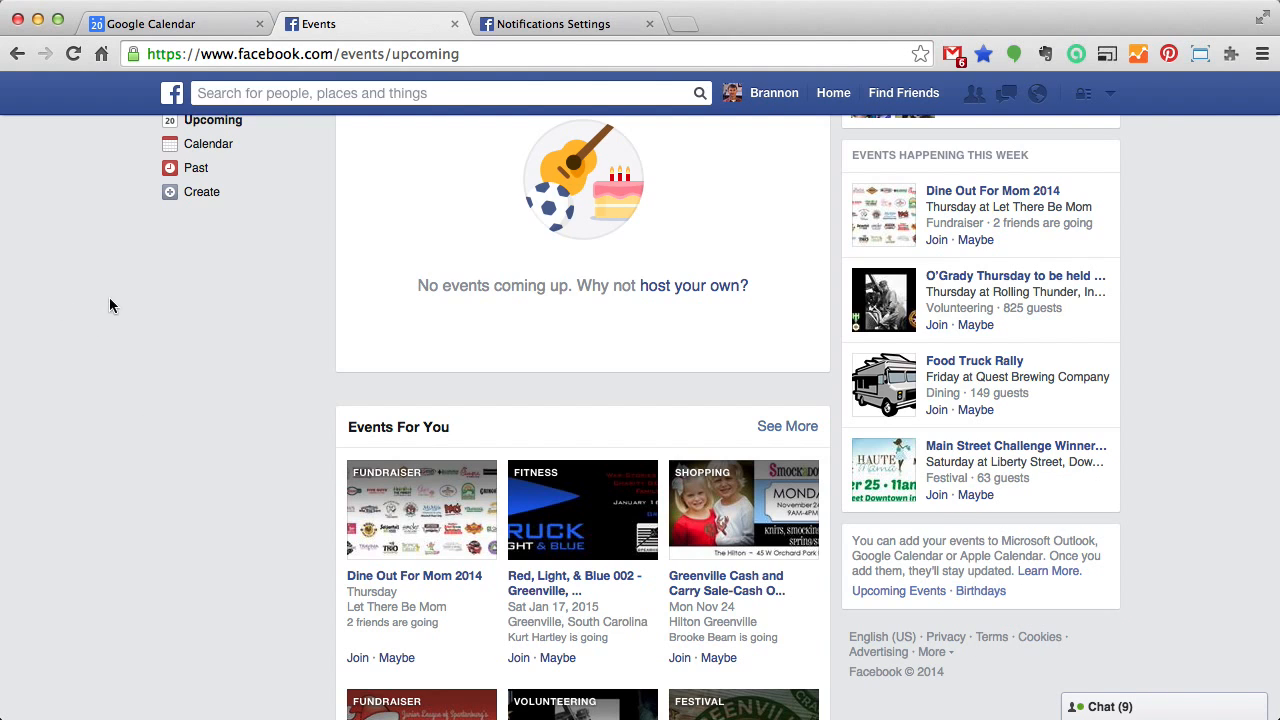
Step: Switch to Google Calendar and add the copied Facebook birthdays feed URL, including its private access key, as another calendar
click(166, 22)
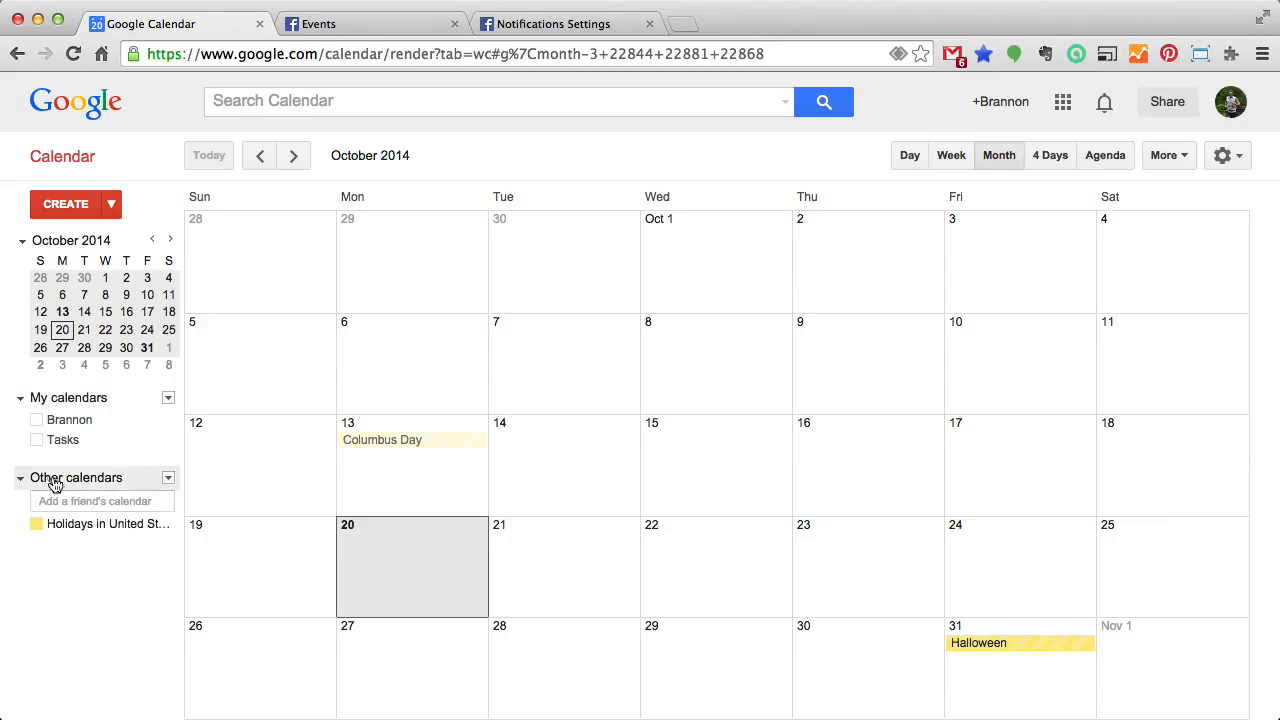
click(168, 480)
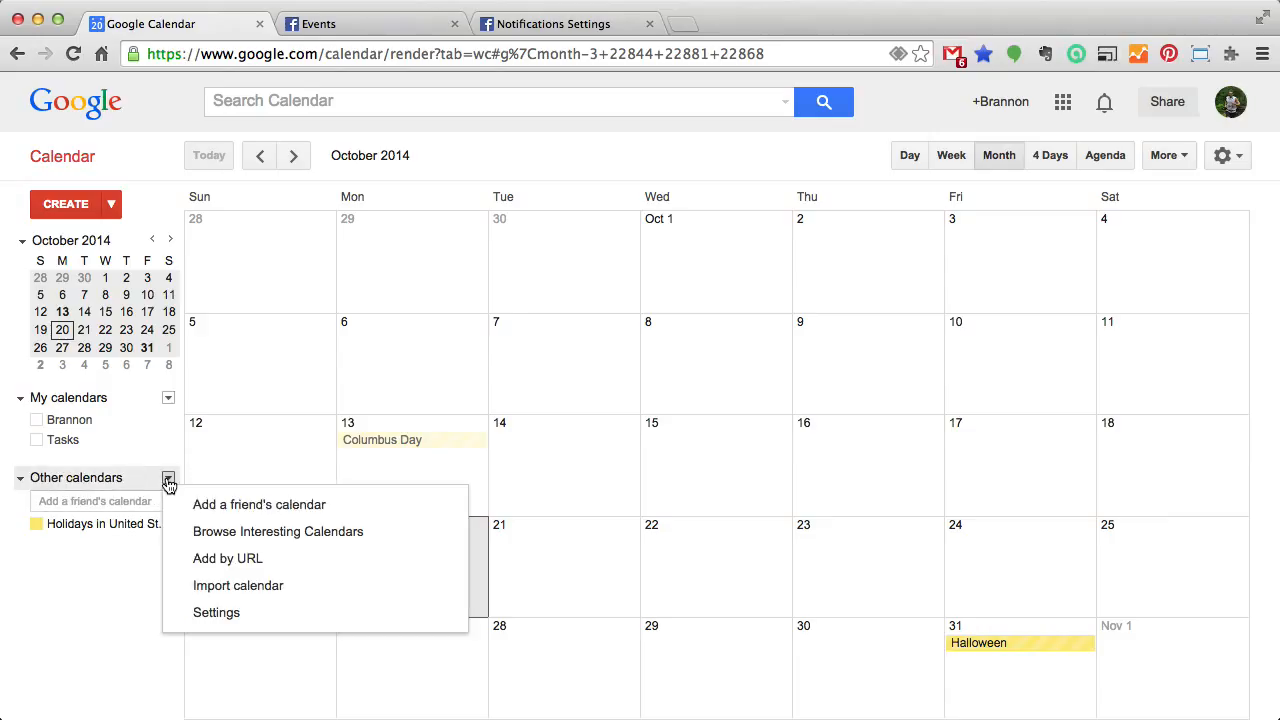
click(270, 562)
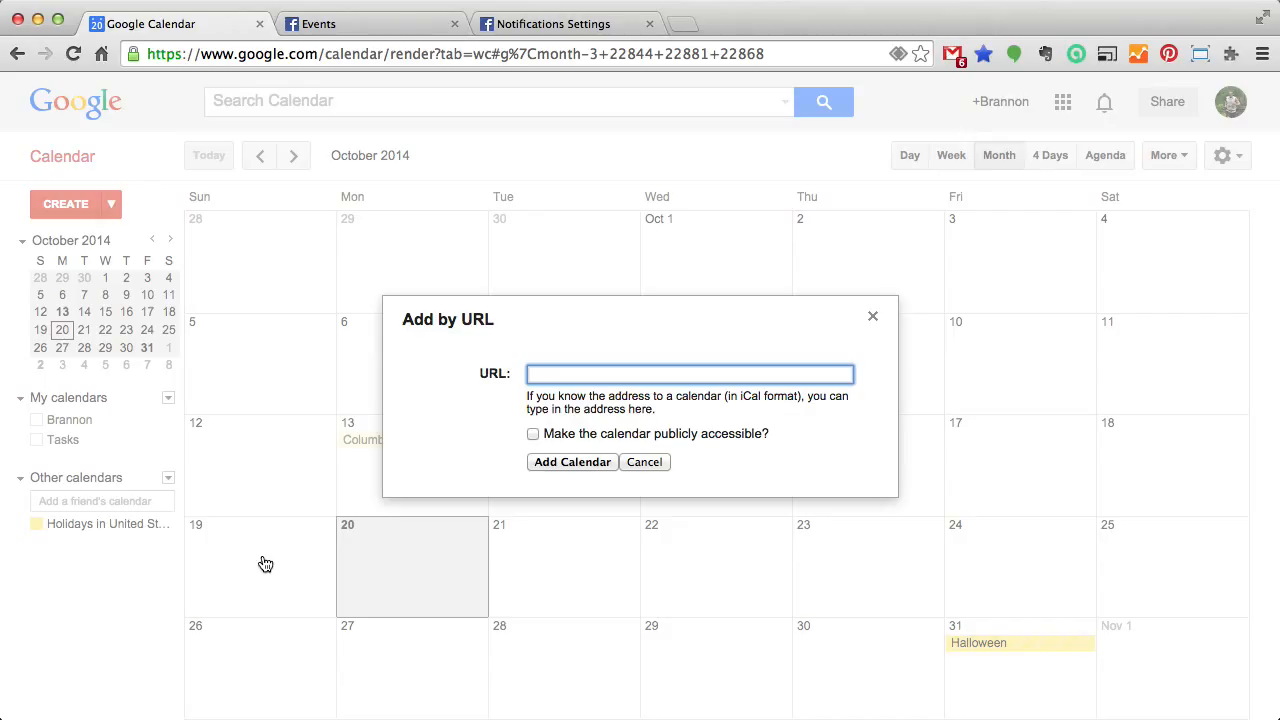
key(super+v)
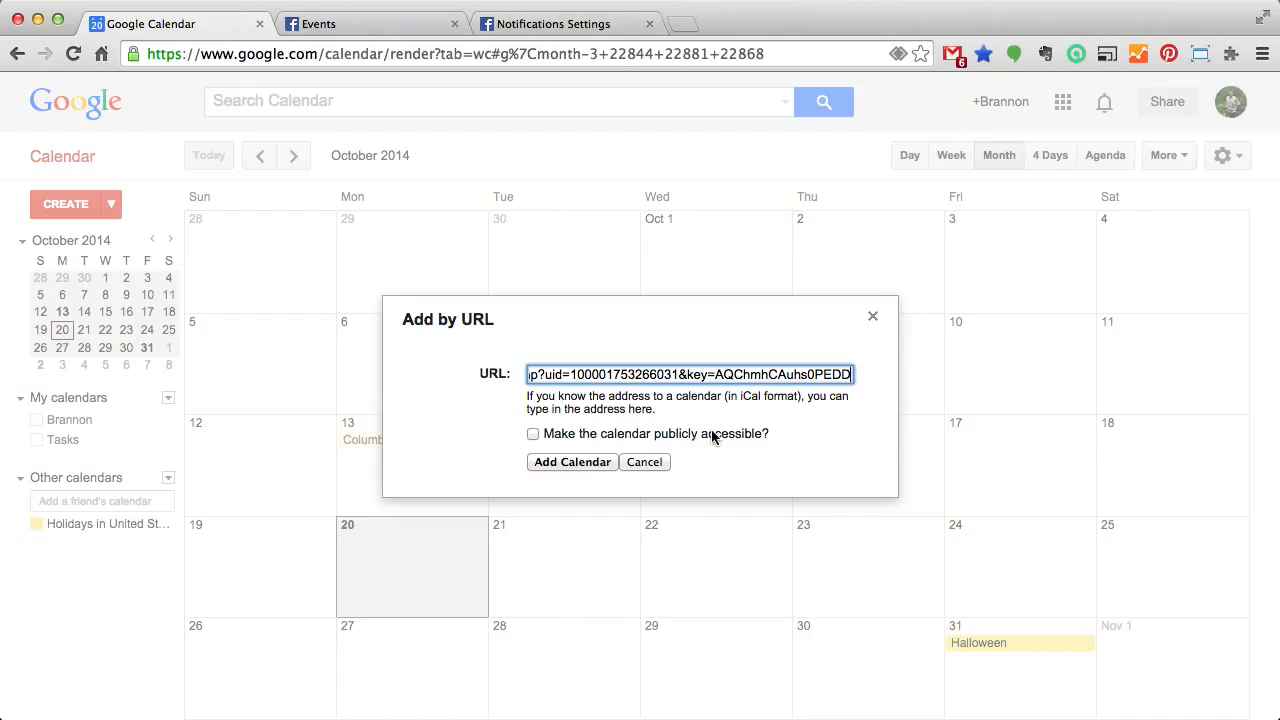
click(570, 463)
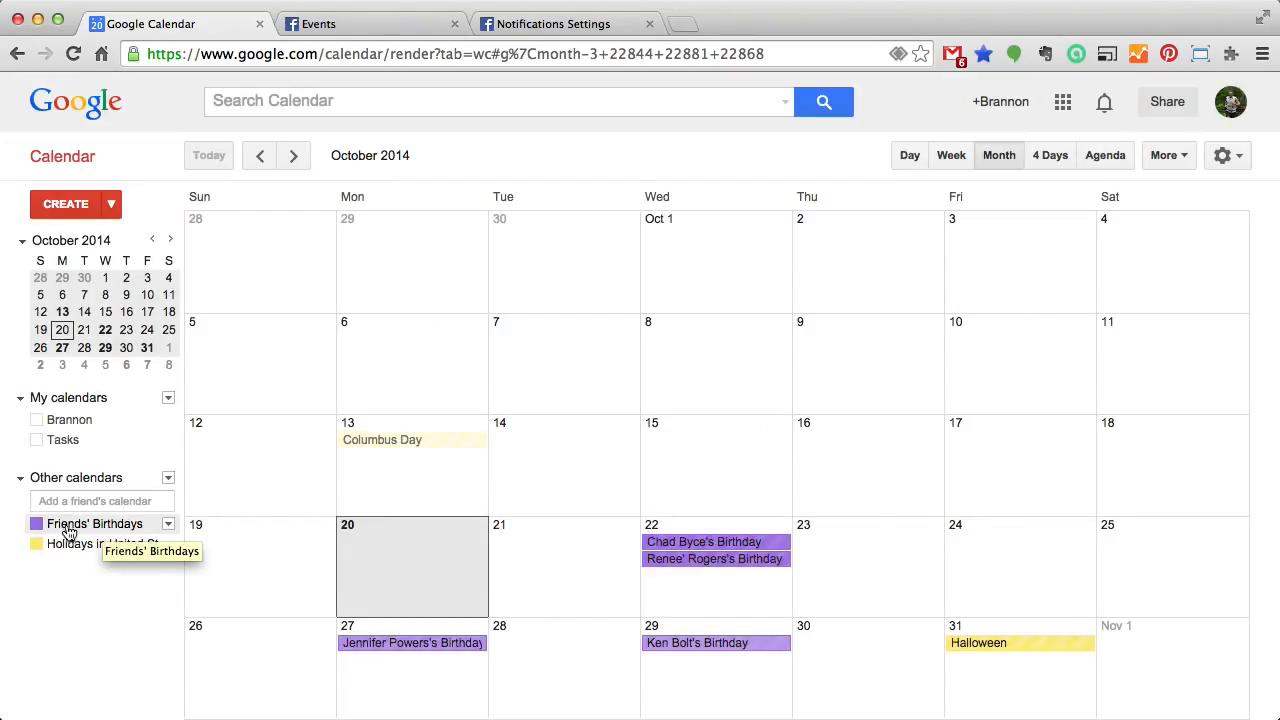
Step: Examine the birthday entries month by month forward to January 2015 and back to September 2014
click(295, 157)
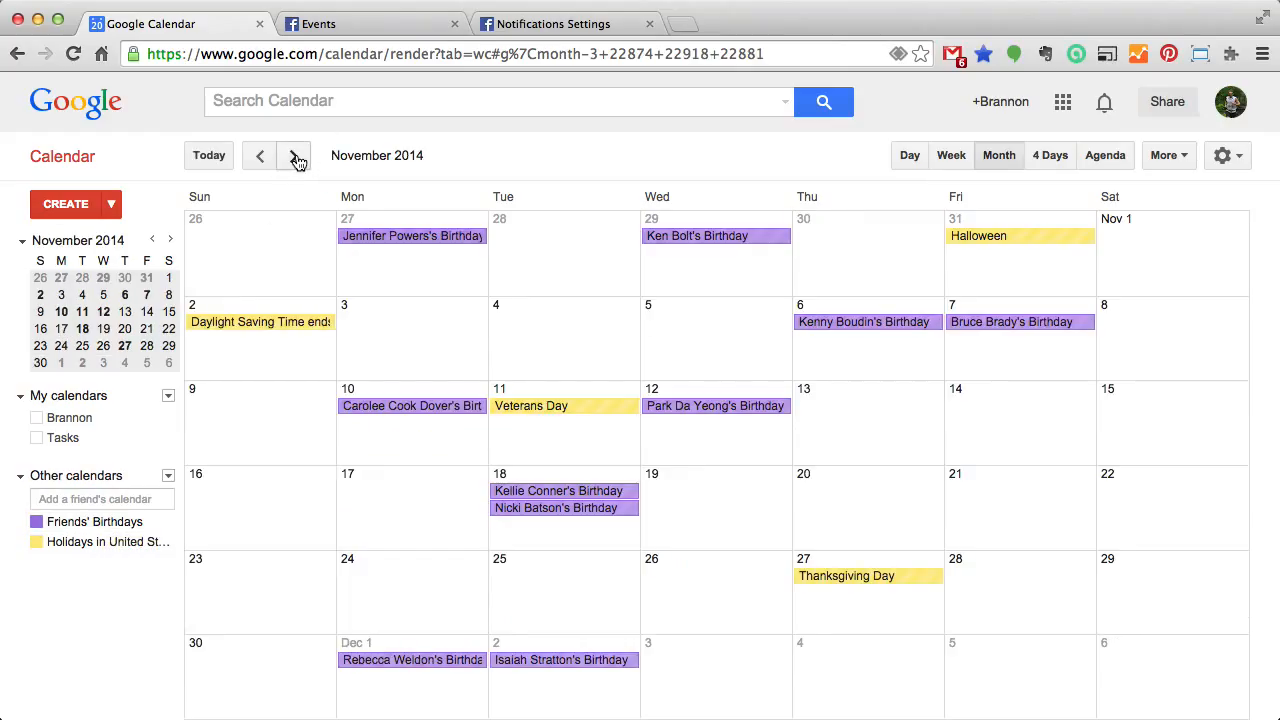
click(295, 157)
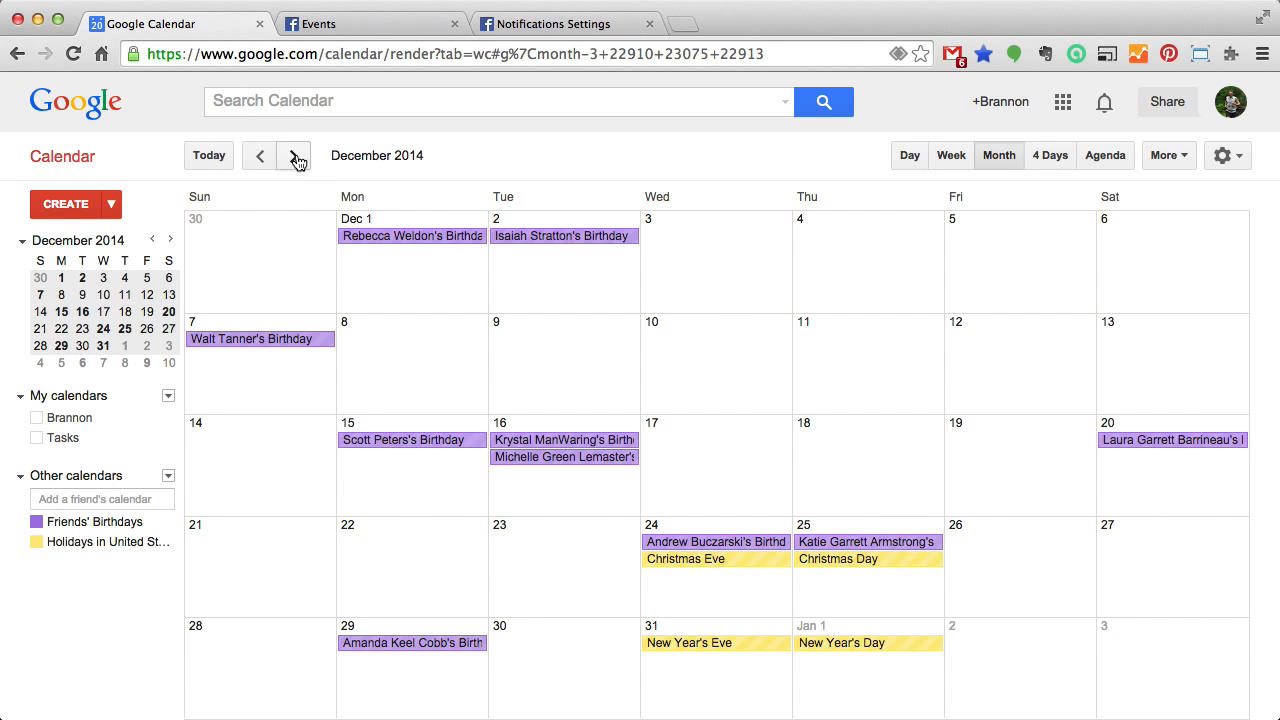
click(295, 157)
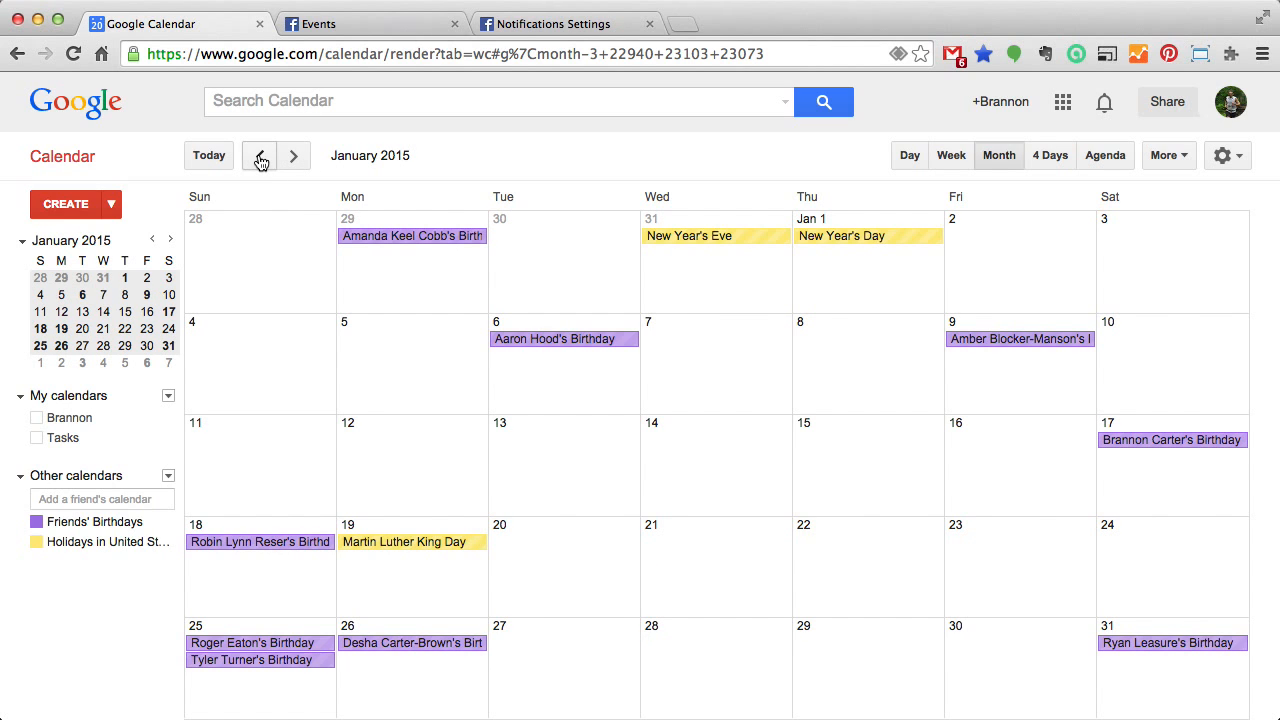
click(260, 158)
click(260, 158)
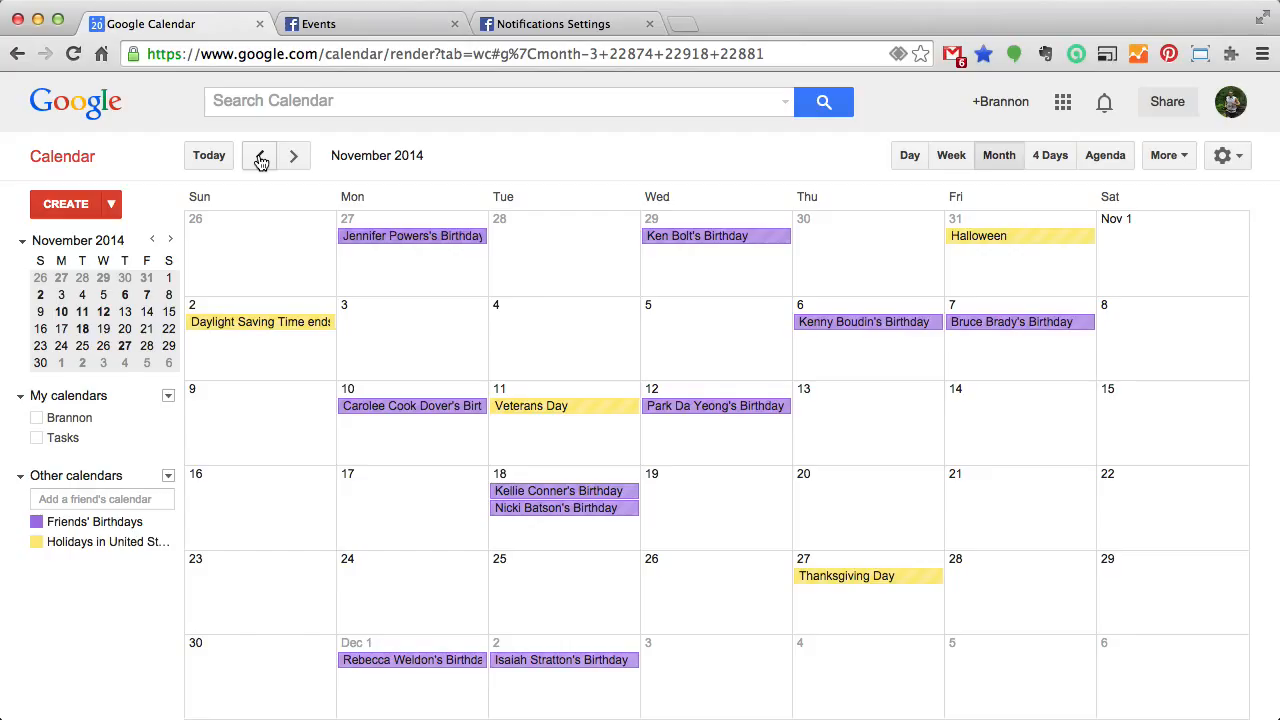
click(260, 158)
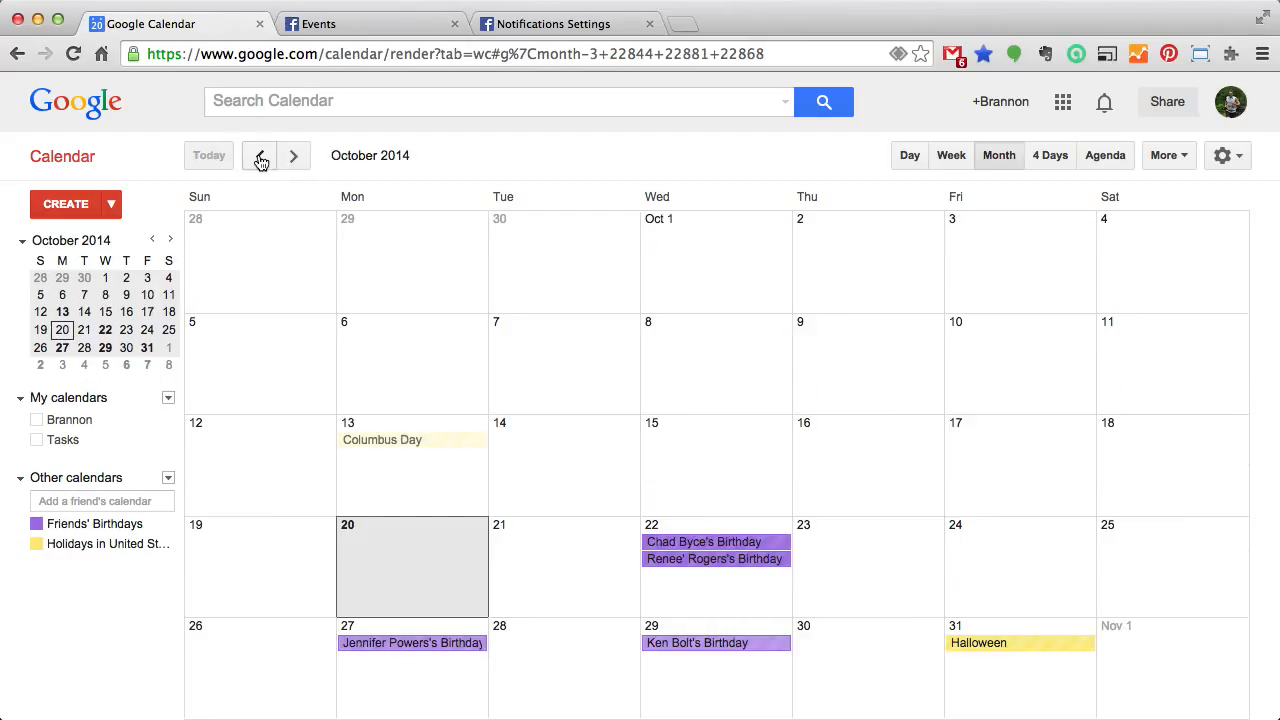
click(260, 160)
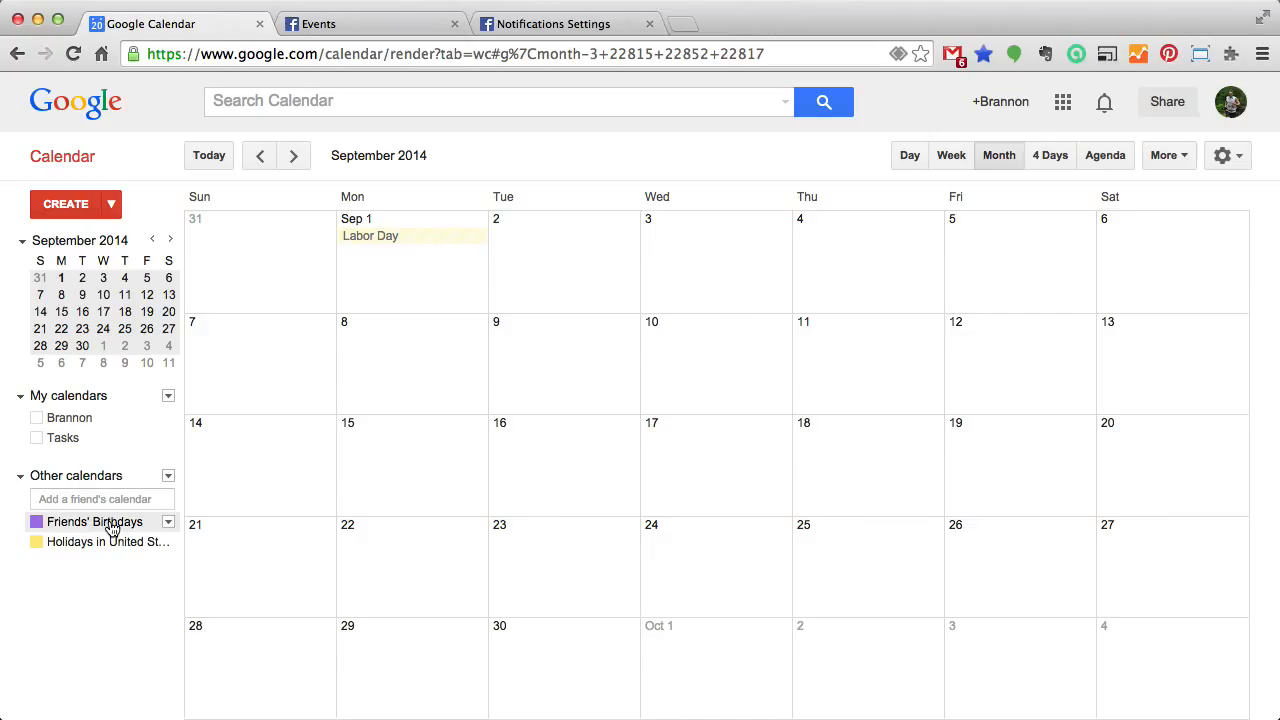
Step: Open the reminder and notification settings of the Friends' Birthdays calendar and remove both existing event reminders
click(168, 524)
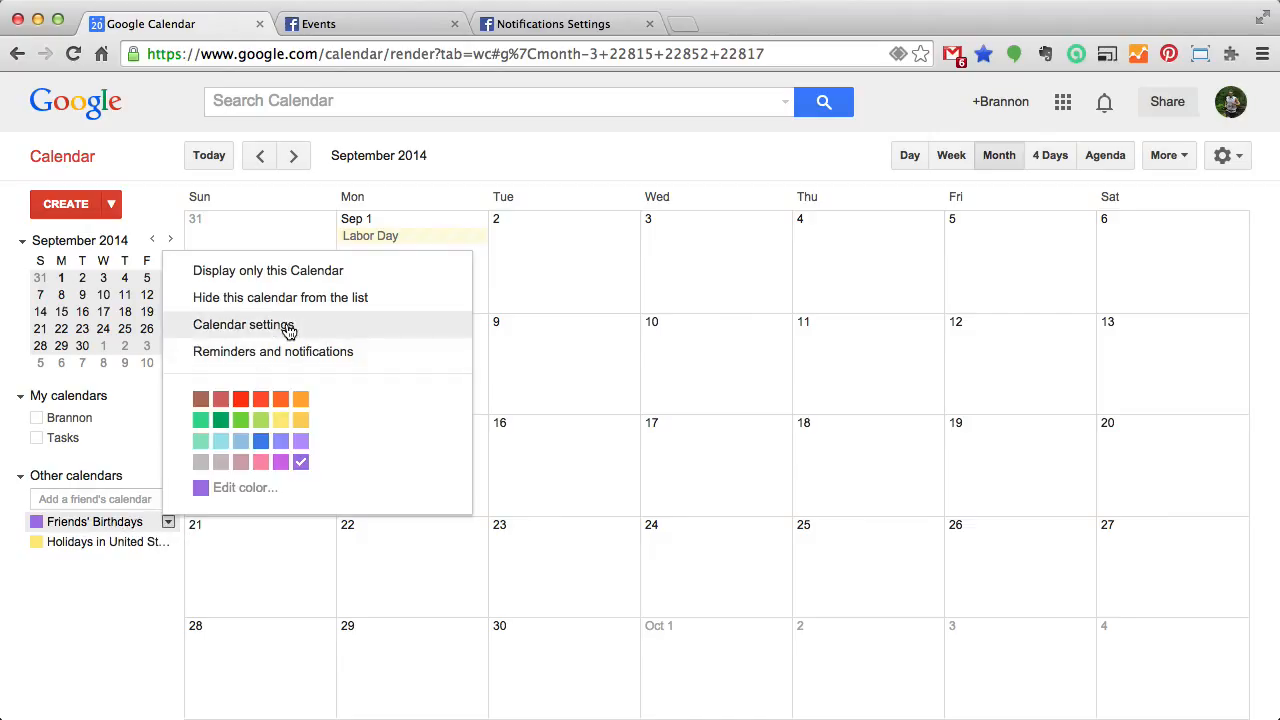
click(288, 327)
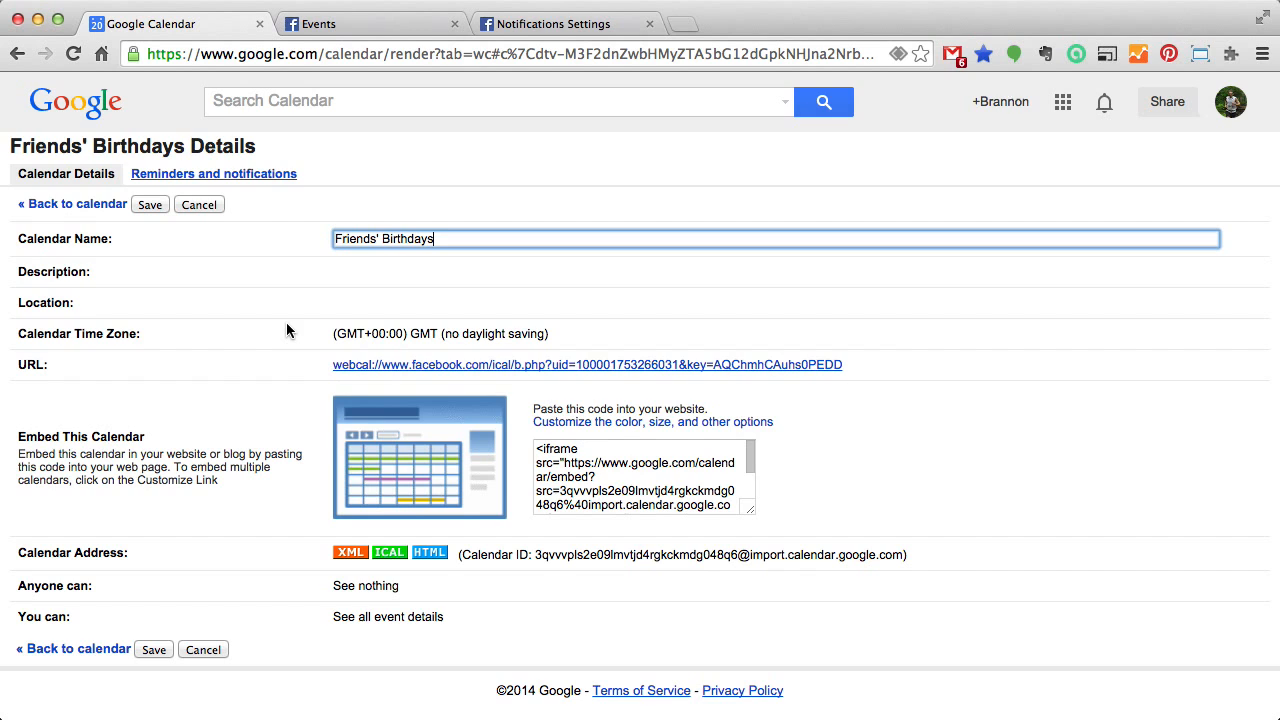
click(270, 176)
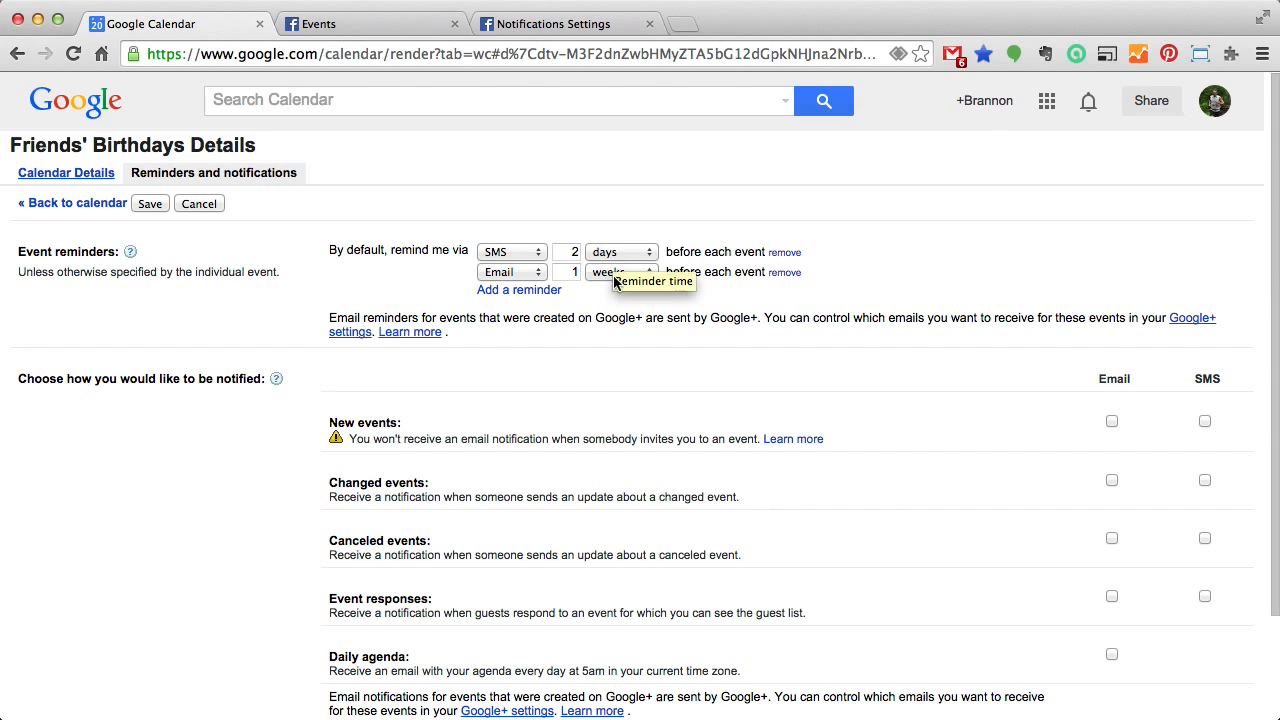
click(784, 272)
click(784, 253)
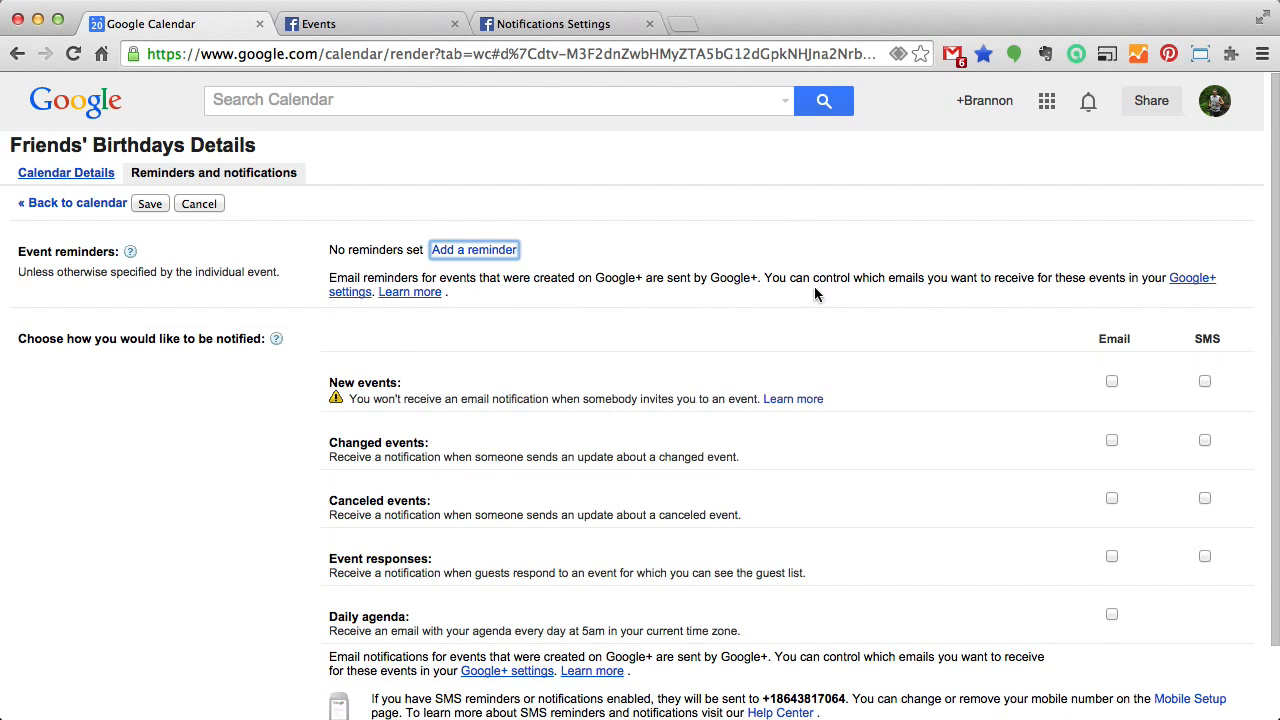
Step: Add a default SMS reminder 2 days before each event in the Friends' Birthdays calendar
click(465, 251)
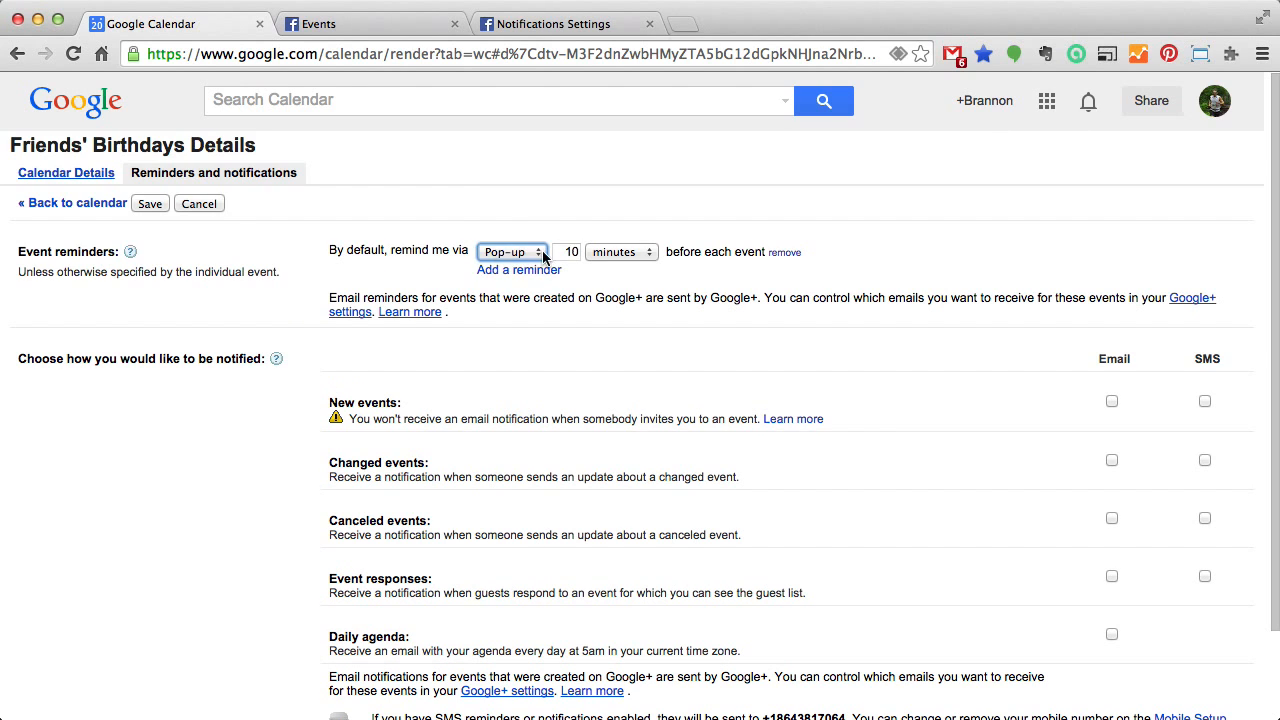
click(543, 253)
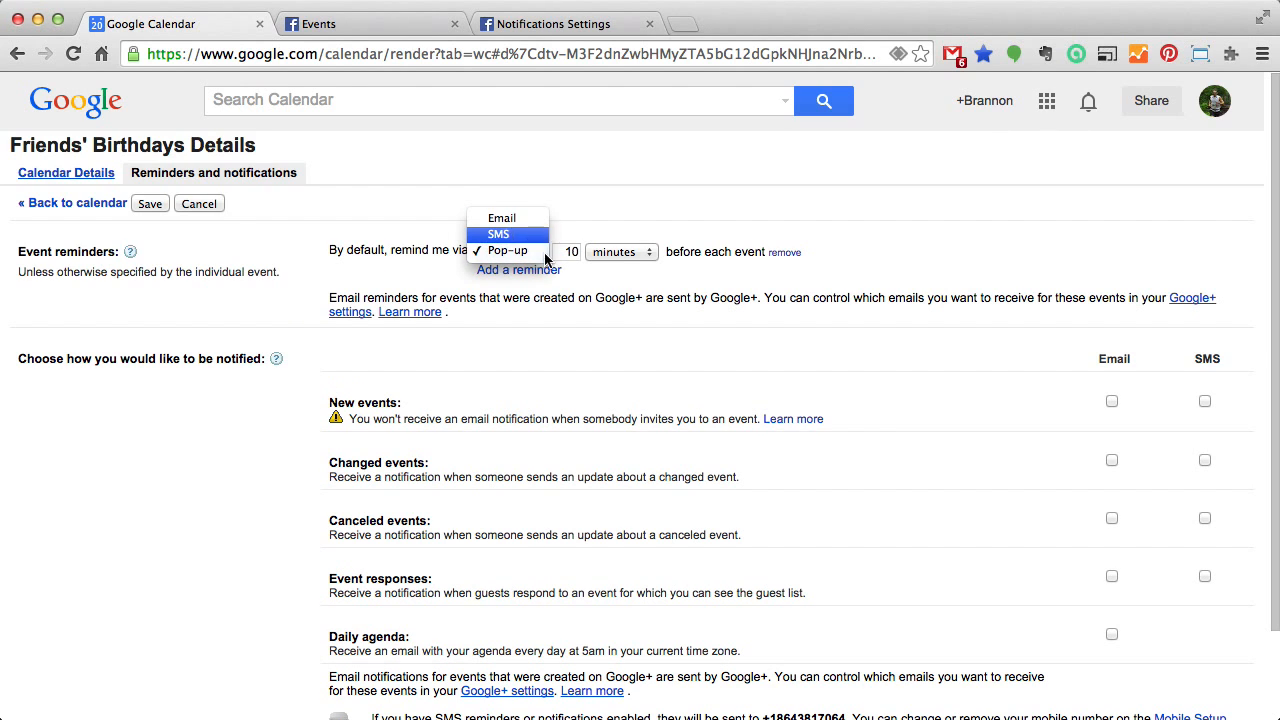
click(538, 236)
drag(557, 251, 619, 250)
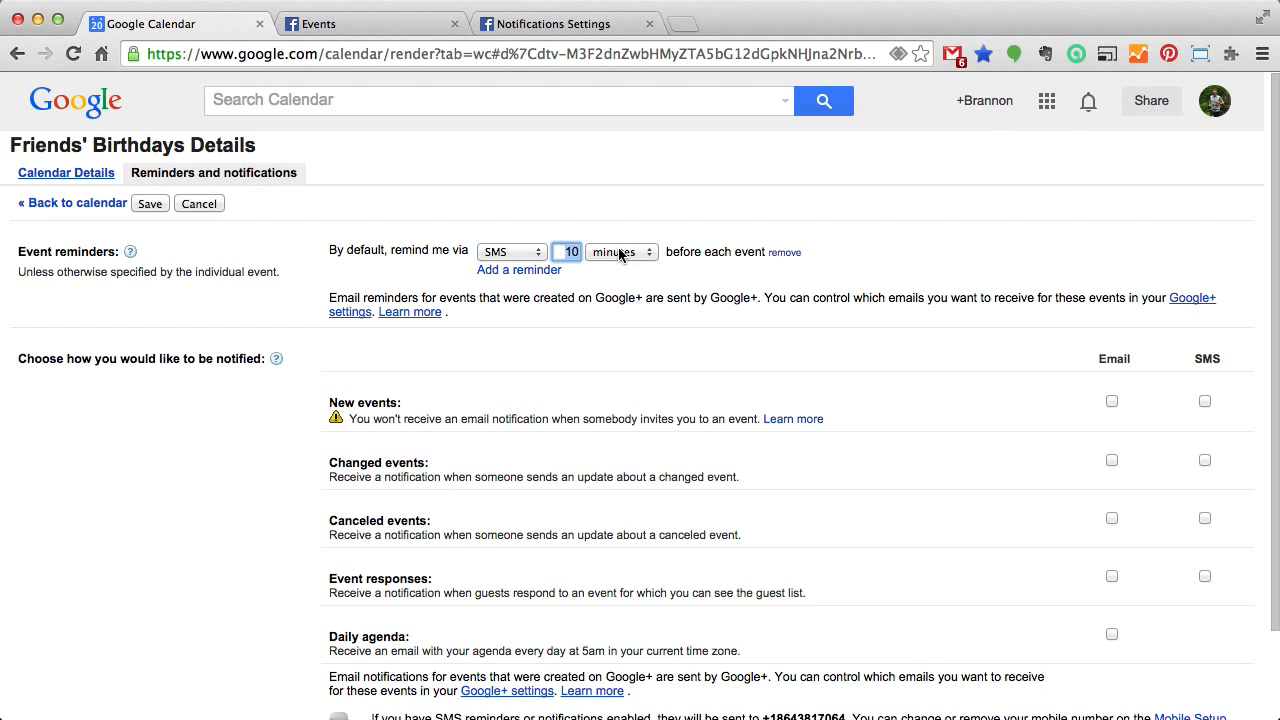
text(2)
click(625, 256)
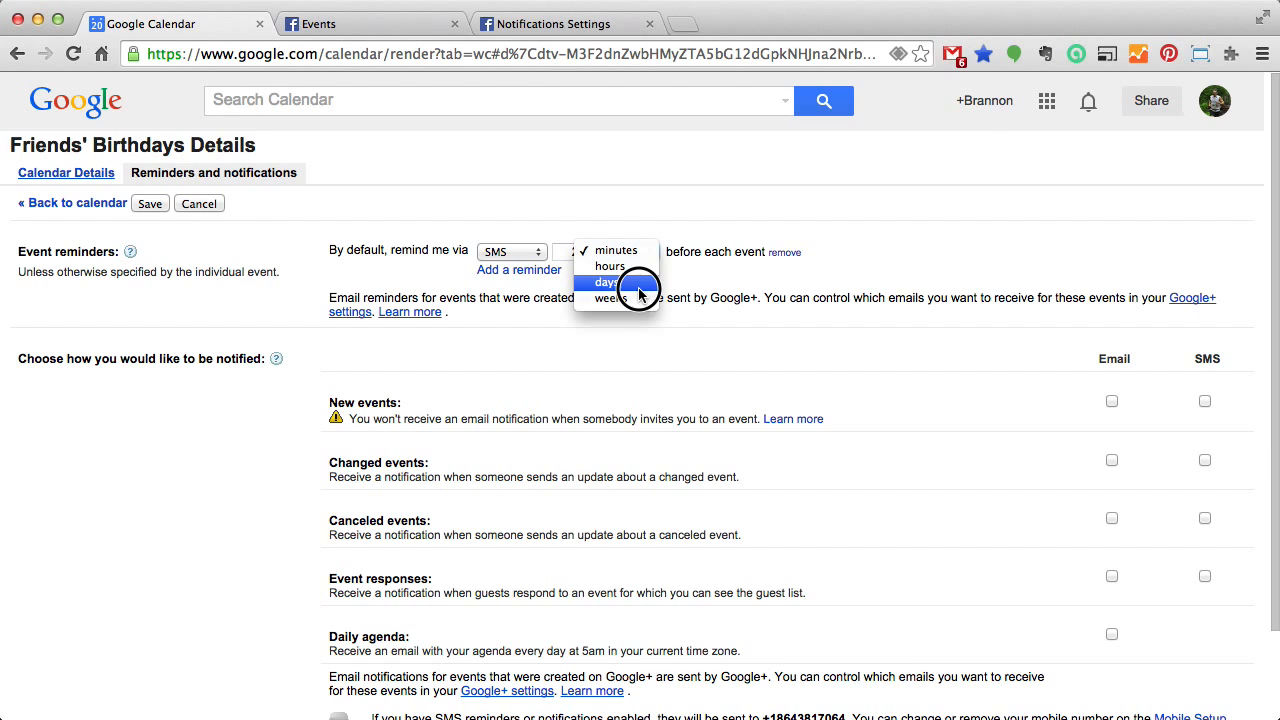
click(638, 284)
Step: Add a second default reminder by email 7 days before each event
click(522, 272)
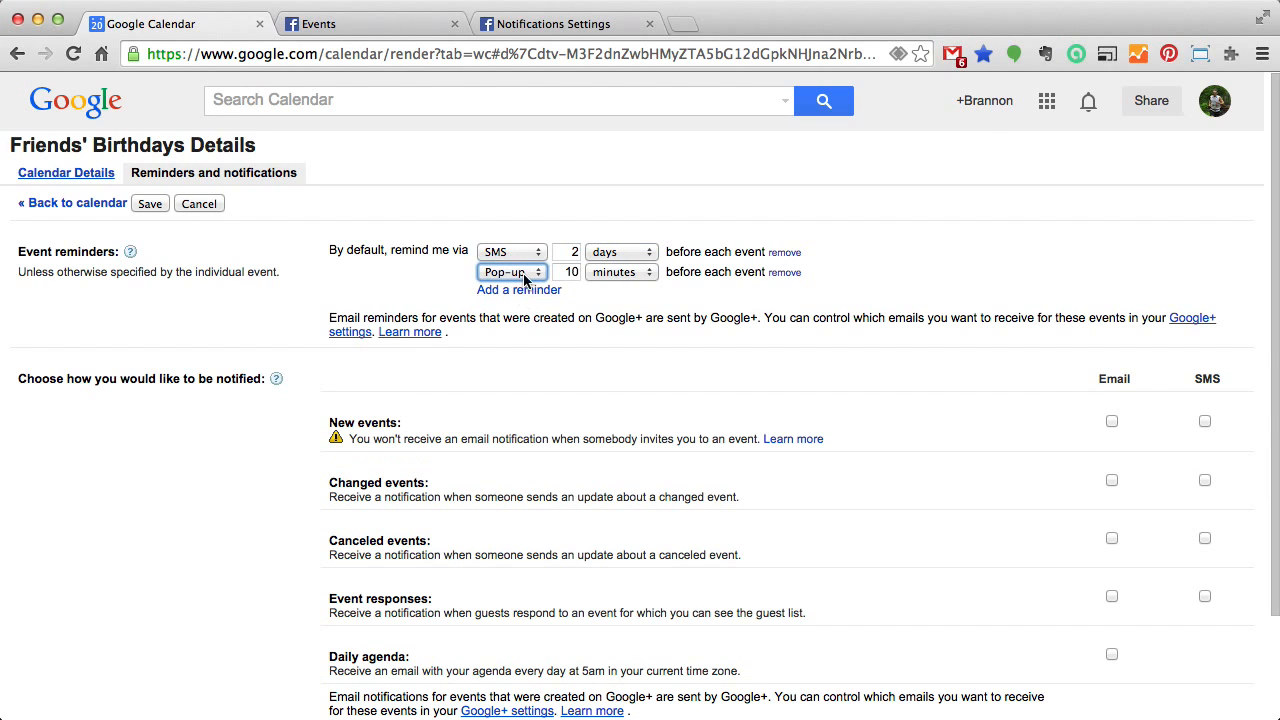
click(524, 277)
click(500, 238)
double_click(575, 273)
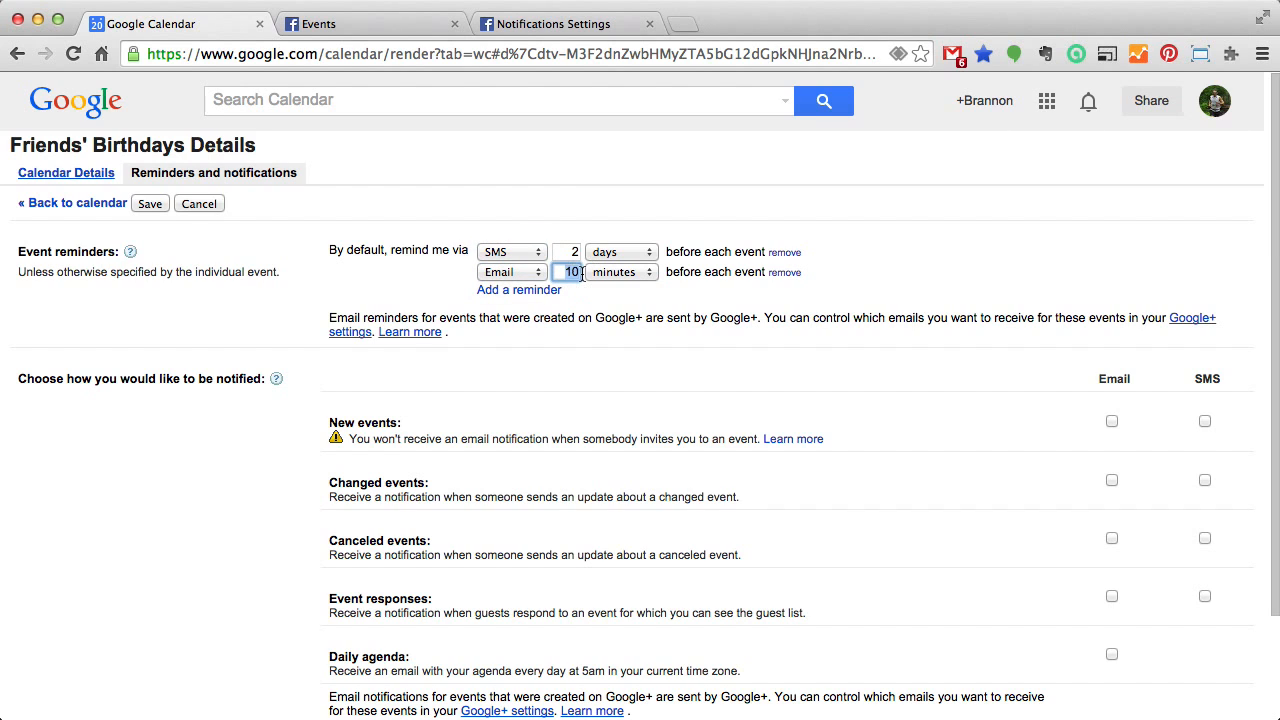
text(1)
click(626, 272)
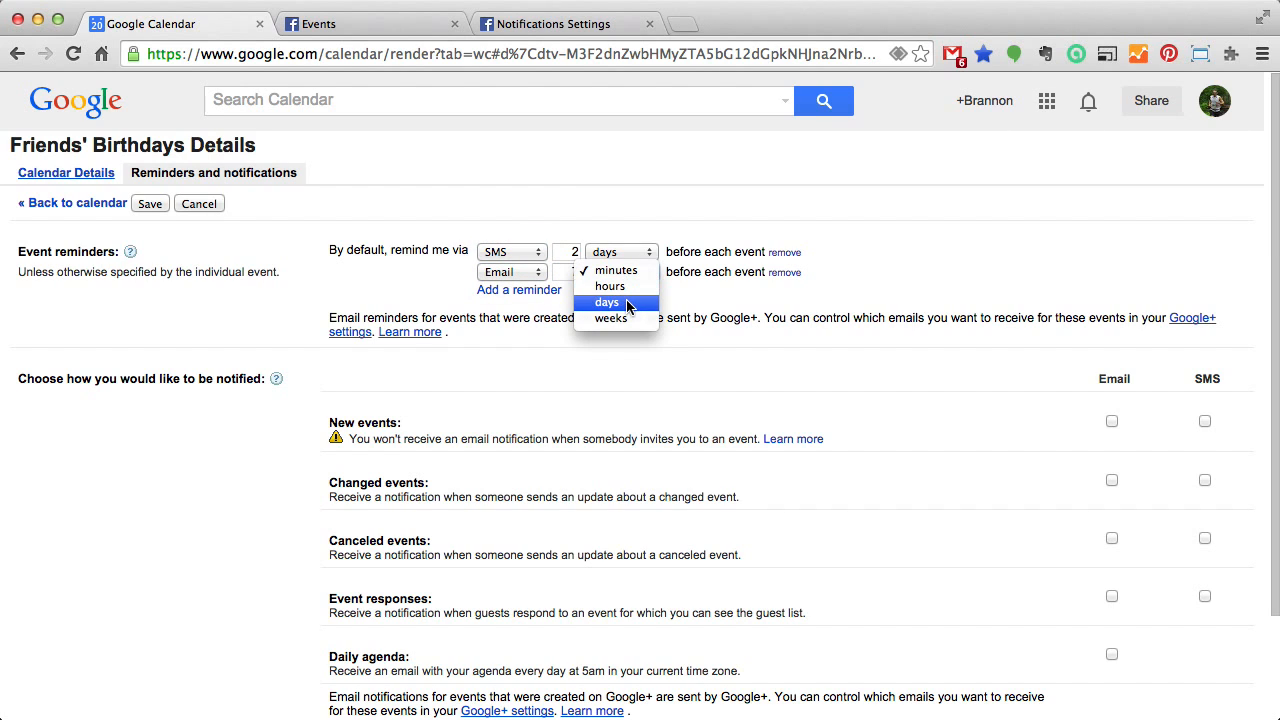
key(Return)
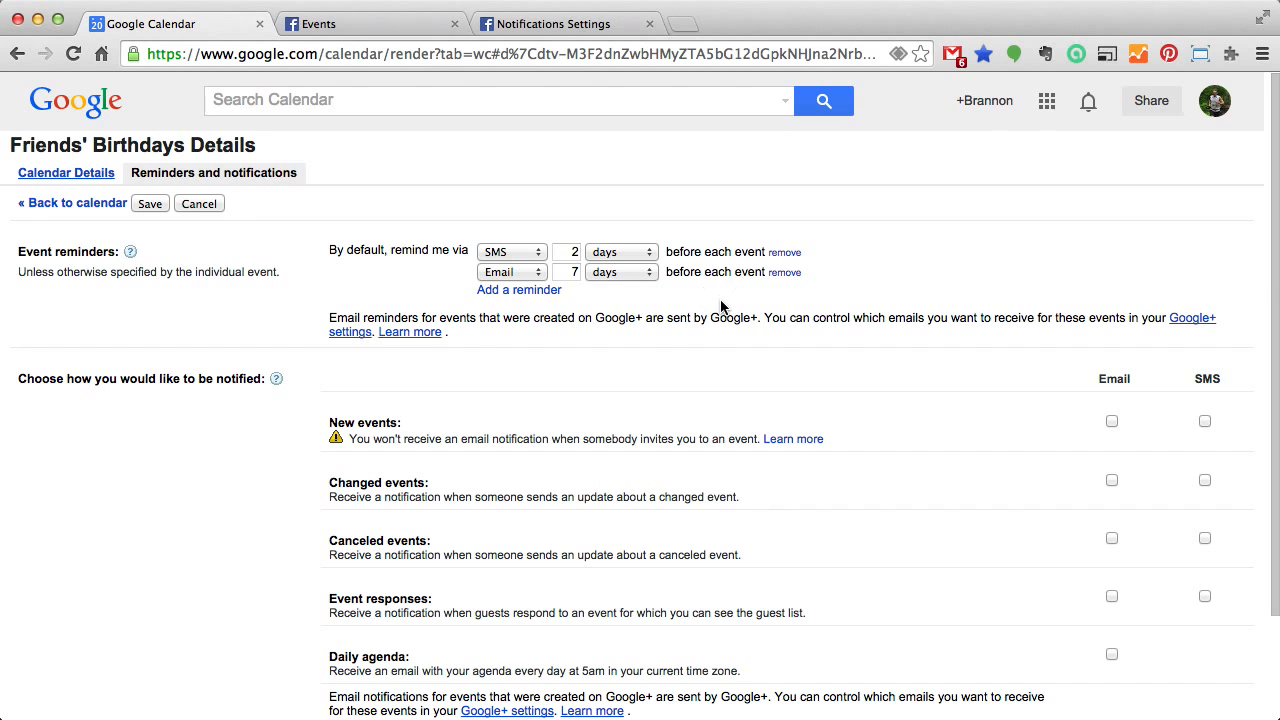
Step: Save the Friends' Birthdays reminder settings and display October 2014 in the calendar
click(150, 204)
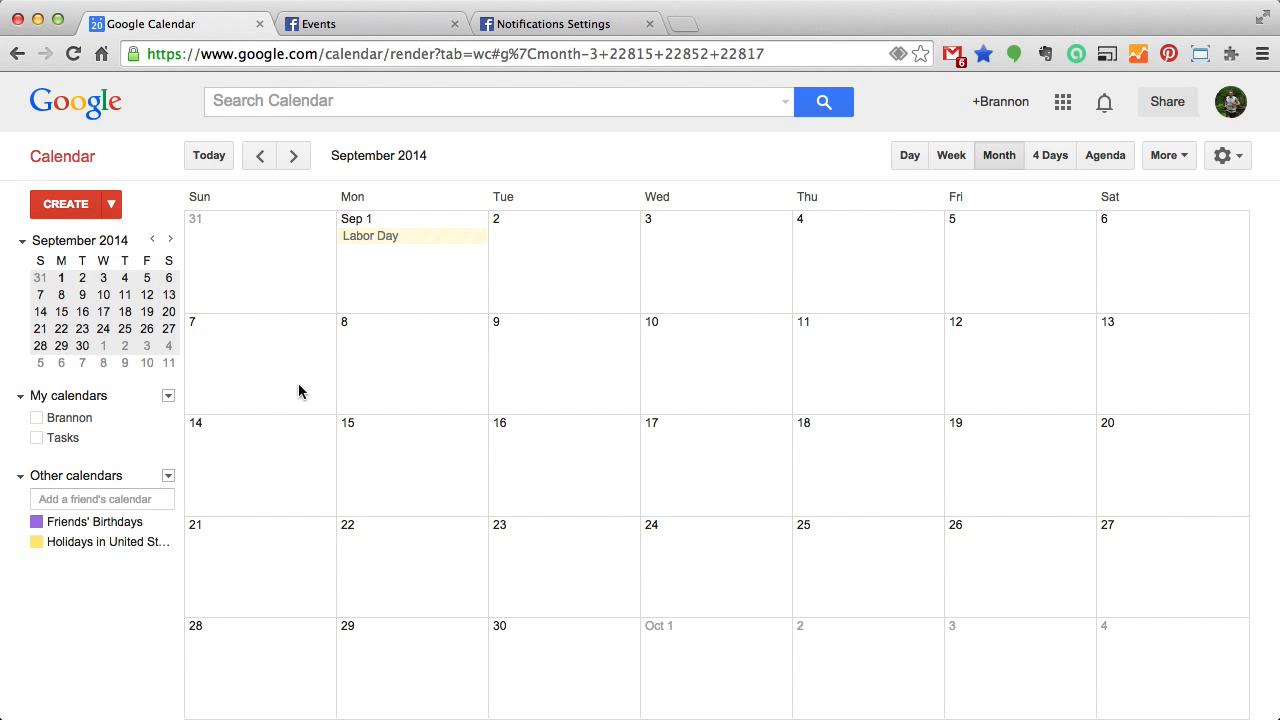
click(294, 155)
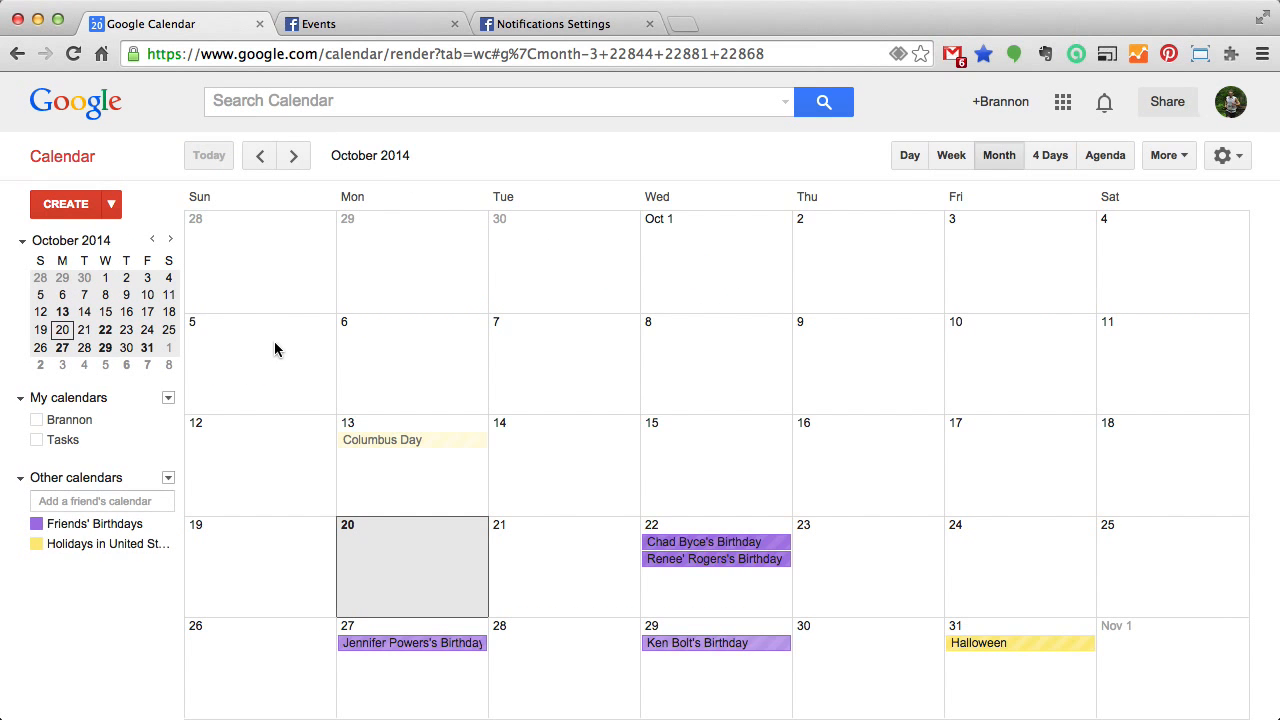